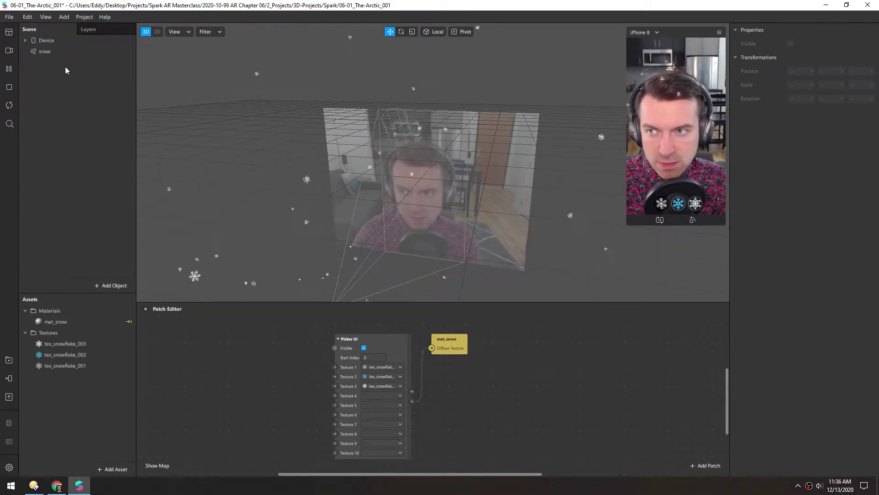
Step: Add a particle system to the scene and rename it fog under Focal Distance
right_click(64, 86)
mouse_move(89, 94)
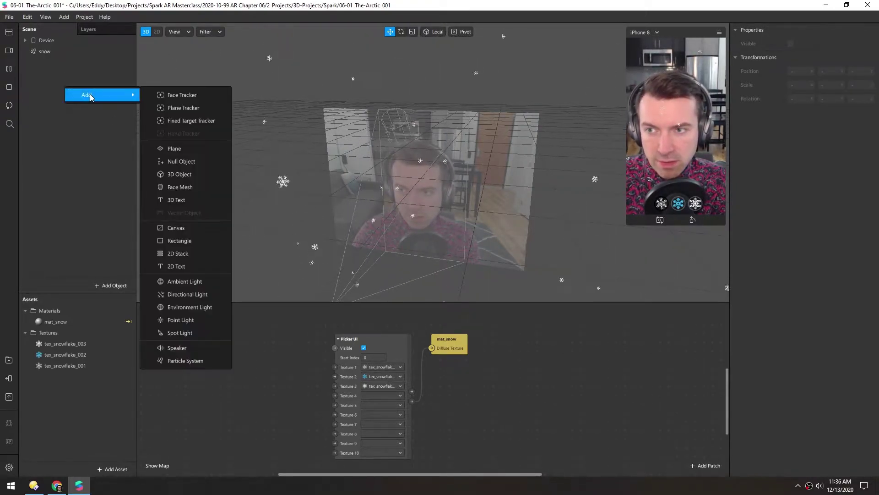
click(195, 356)
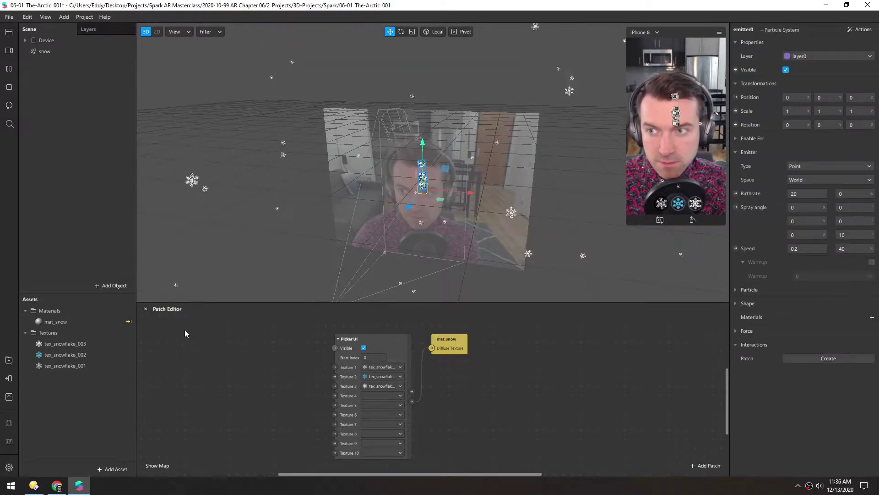
click(24, 40)
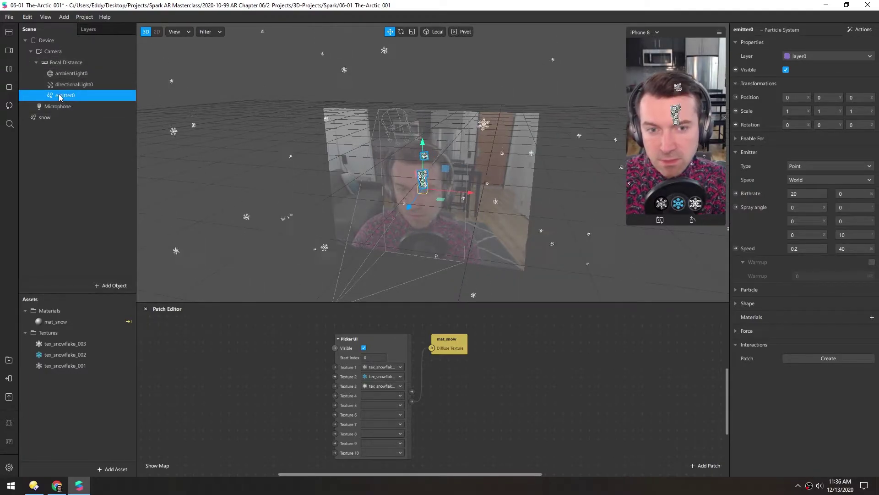
scroll(393, 171, down, 3)
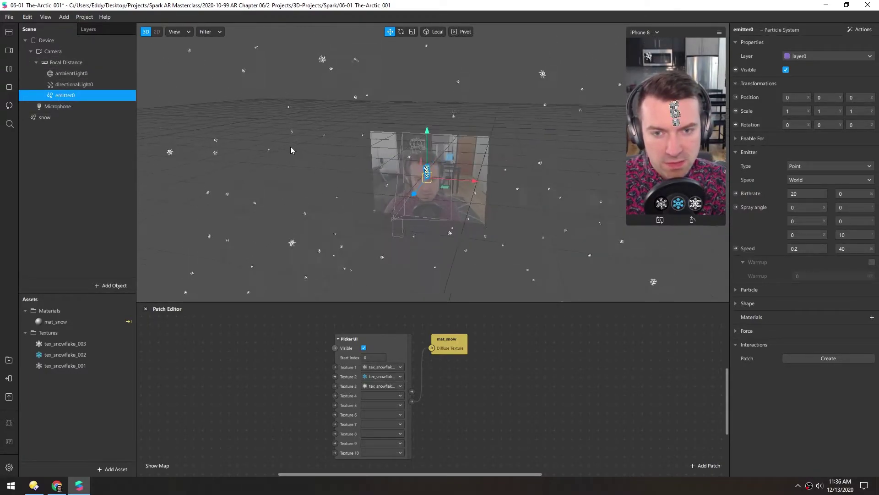
scroll(425, 194, up, 3)
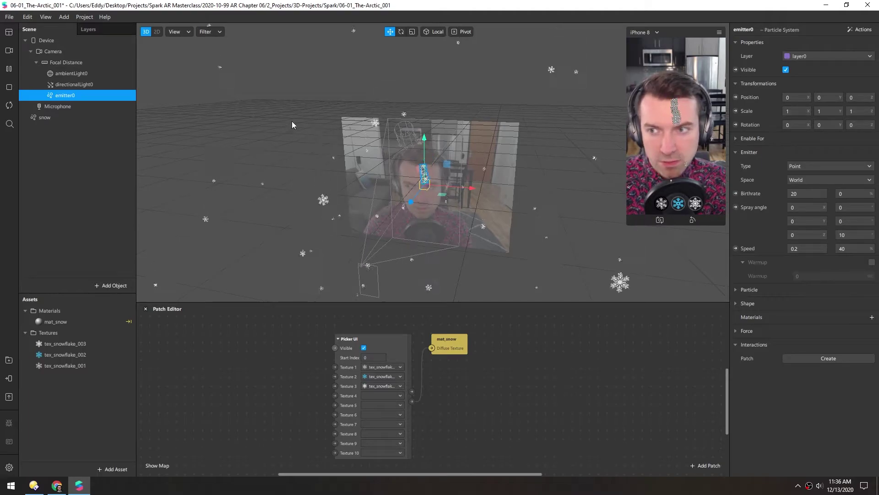
double_click(63, 95)
text(f)
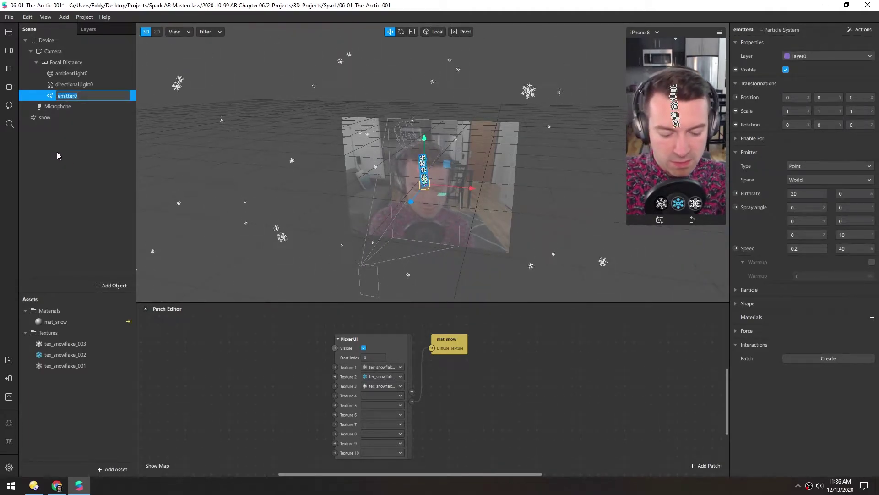
text(og)
key(Return)
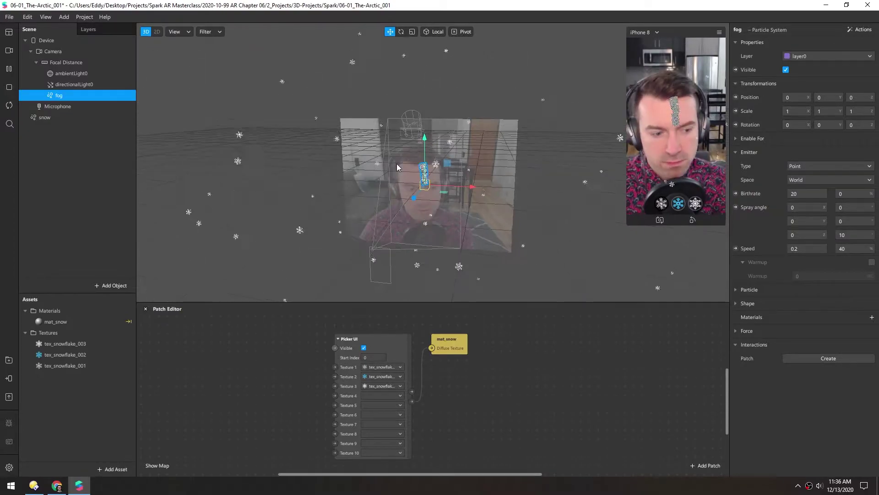
Step: Raise the fog emitter above the camera view to a Y position of about 0.42
alt+drag(403, 175, 396, 195)
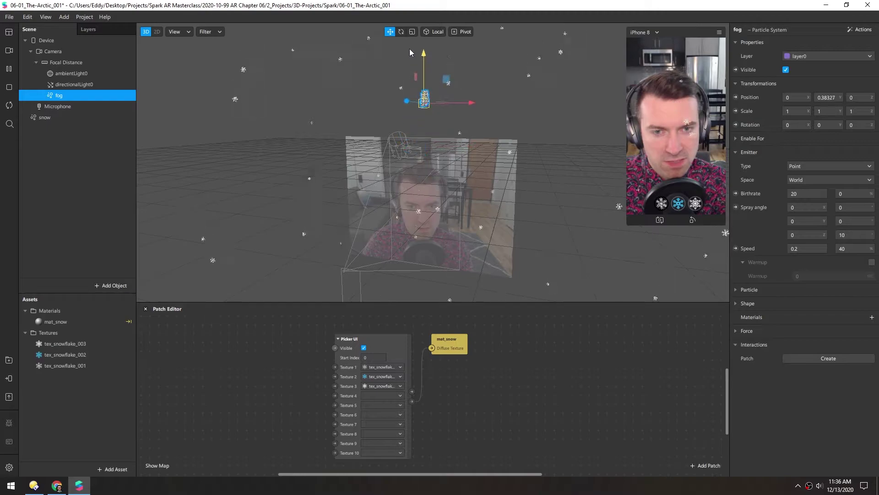
drag(410, 48, 404, 40)
middle_drag(424, 155, 423, 171)
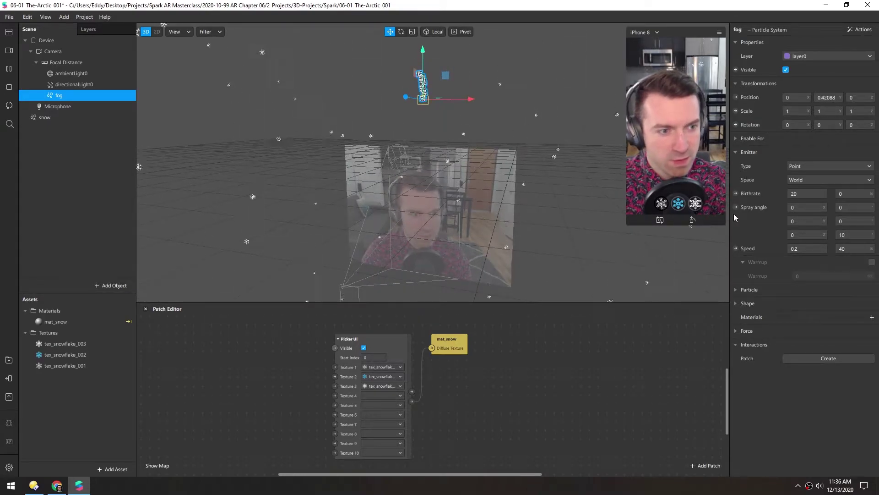
Step: Set the fog emitter's X spray angle to 180 degrees so the particles fall downward
text(180)
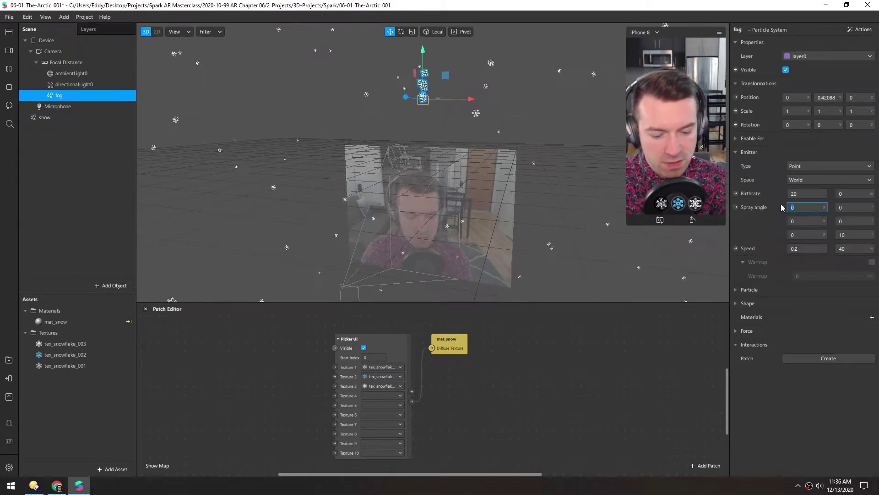
key(Return)
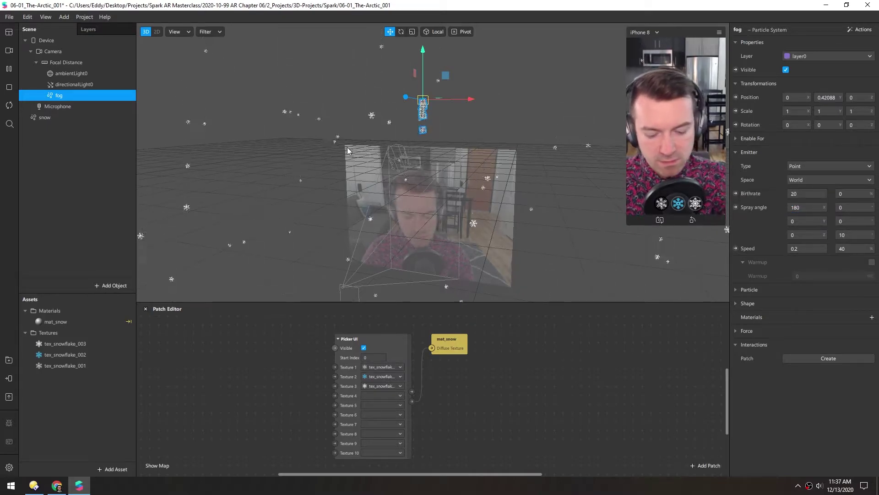
alt+drag(420, 171, 457, 178)
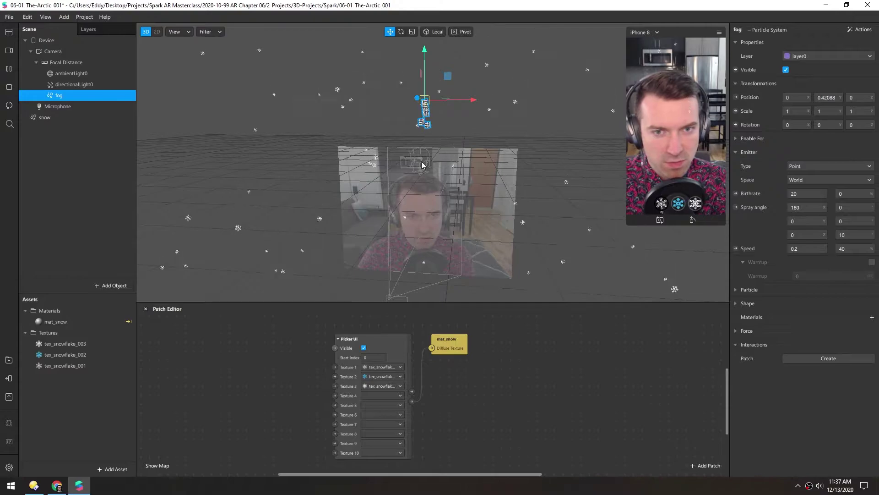
alt+drag(425, 165, 402, 160)
middle_drag(401, 163, 407, 176)
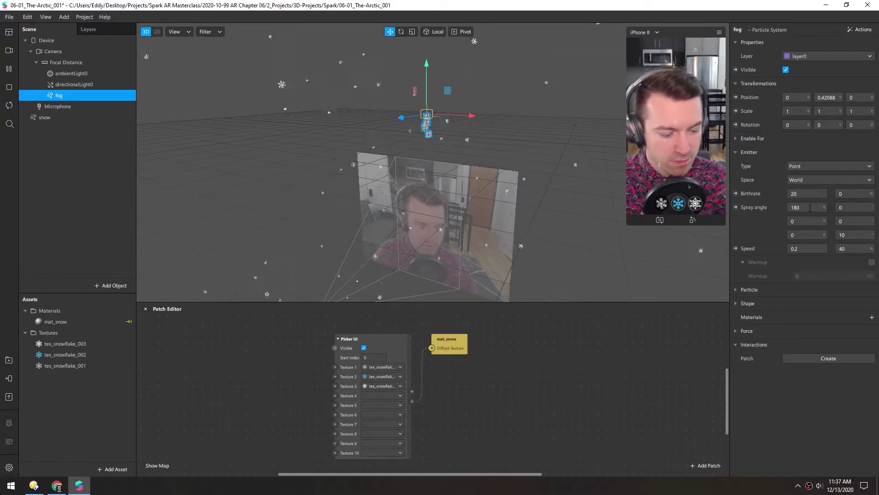
Step: Try an X spray angle of 13 degrees on the fog emitter and restore it to 180
key(BackSpace)
text(13)
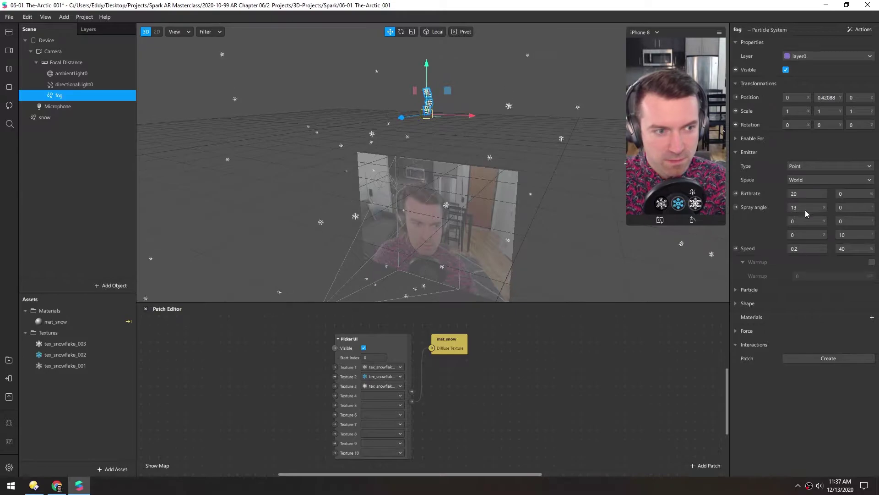
text(180)
key(Return)
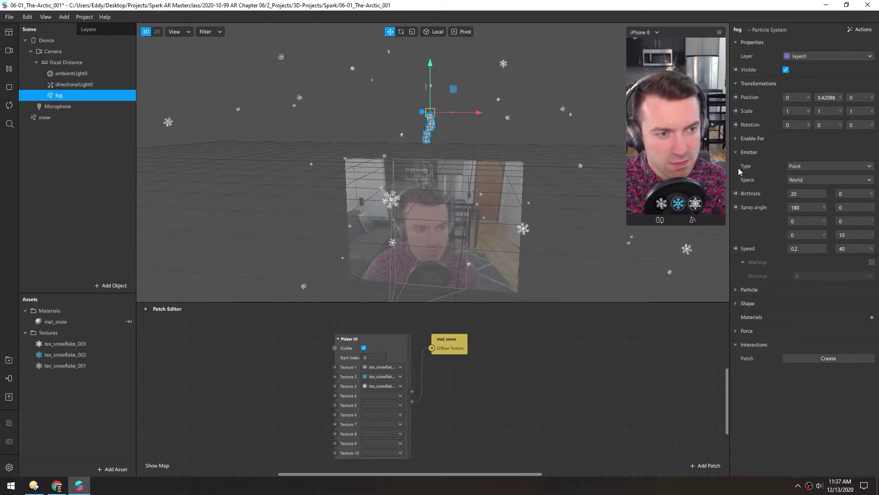
Step: Change the fog emitter's type to Line and set its length to 0.3
click(797, 167)
click(800, 176)
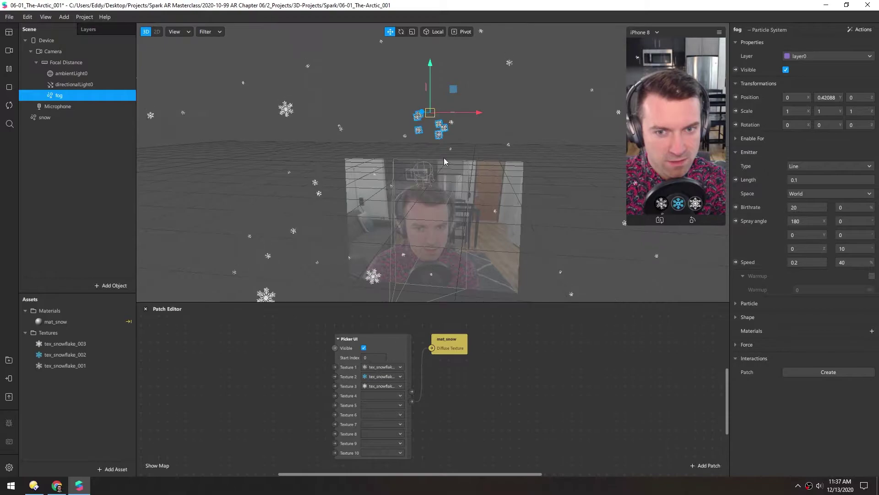
click(803, 180)
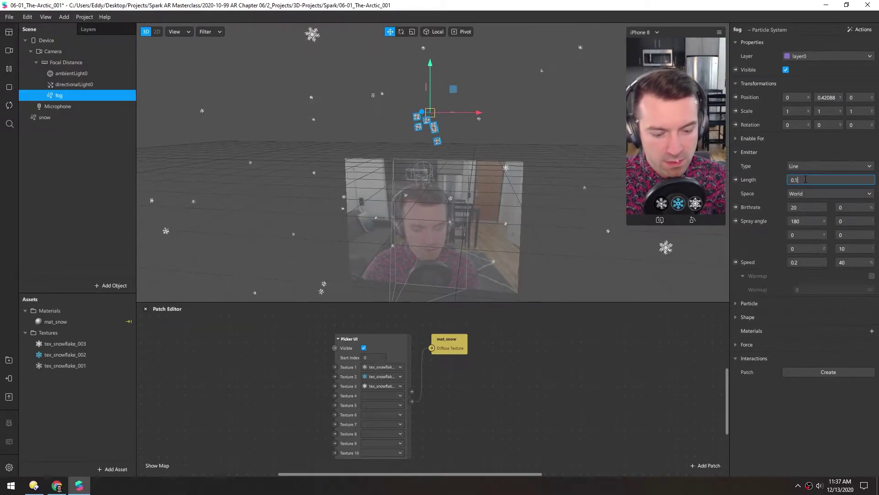
text(0.3)
key(Return)
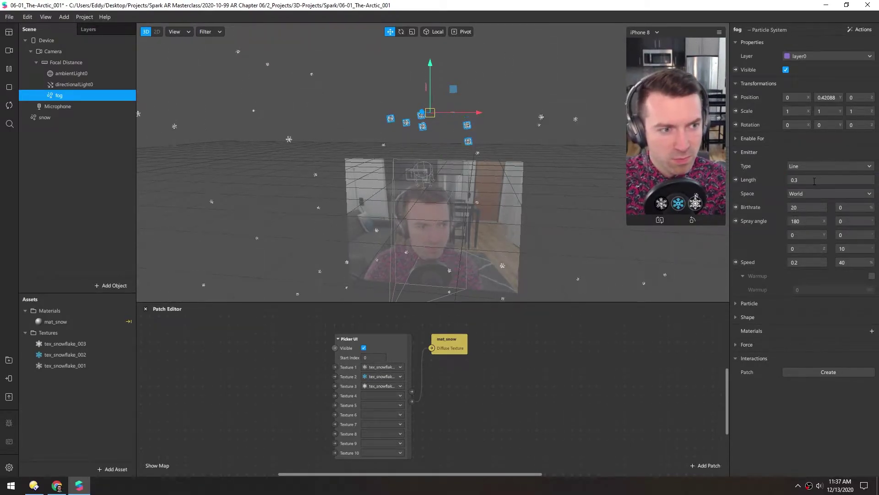
Step: Lengthen the fog's line emitter, first to 0.4 and finally to 0.5
click(814, 179)
text(0.4)
key(Return)
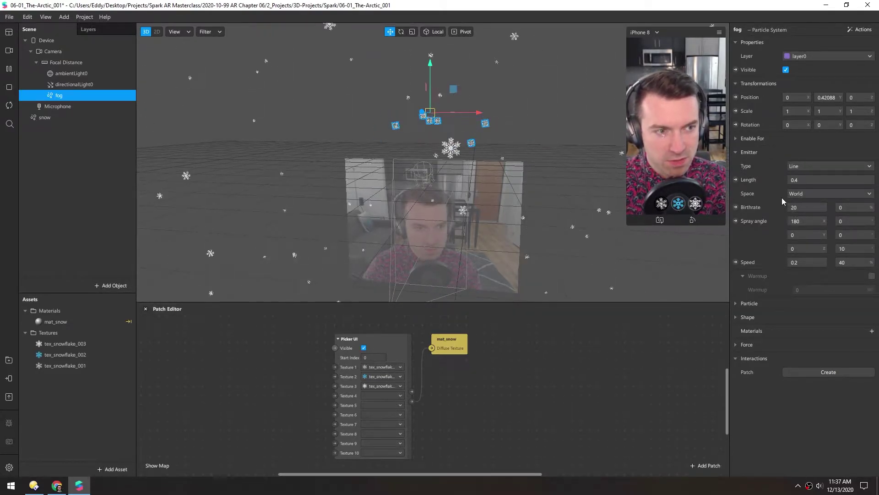
click(805, 180)
key(BackSpace)
text(5)
key(Return)
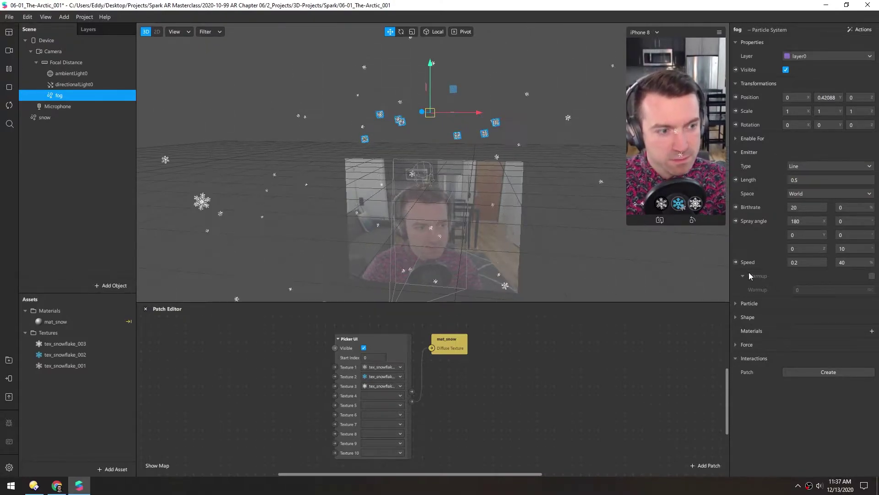
Step: Set the fog particles' lifespan to 5 seconds and check how far they fall in the scene
click(737, 303)
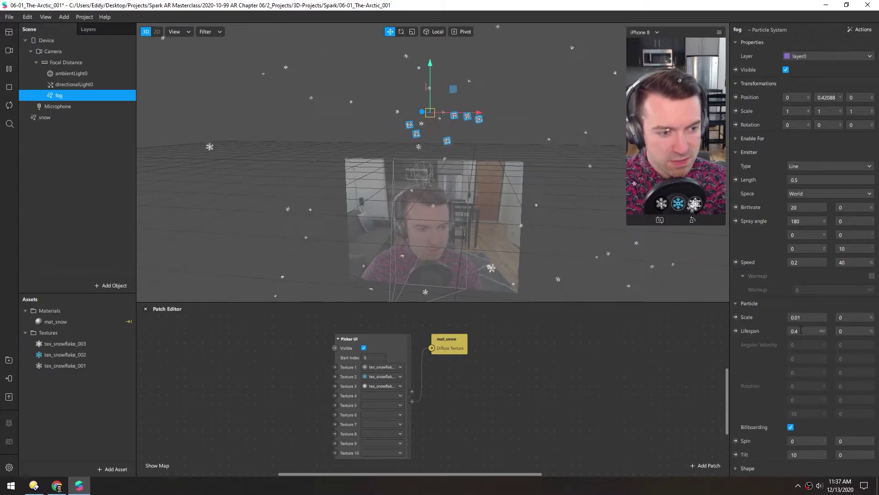
drag(802, 331, 774, 332)
text(5)
key(Return)
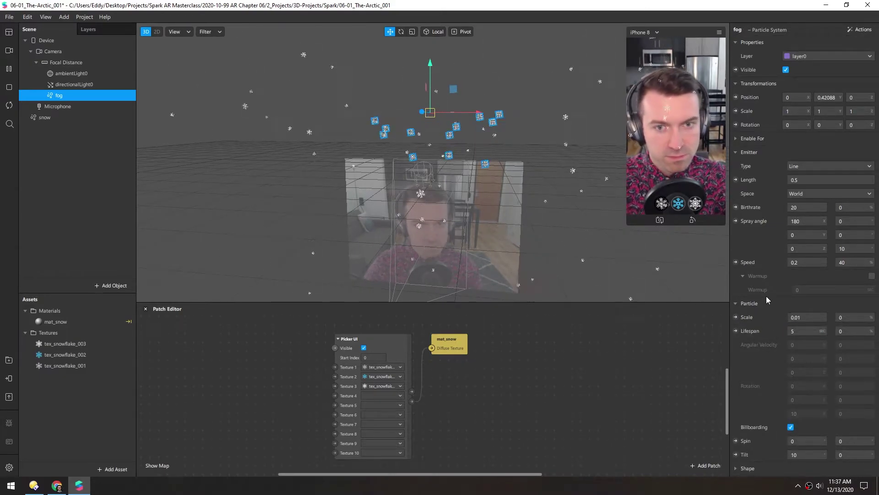
scroll(433, 187, down, 2)
alt+drag(432, 187, 440, 162)
scroll(434, 166, down, 1)
scroll(433, 167, down, 3)
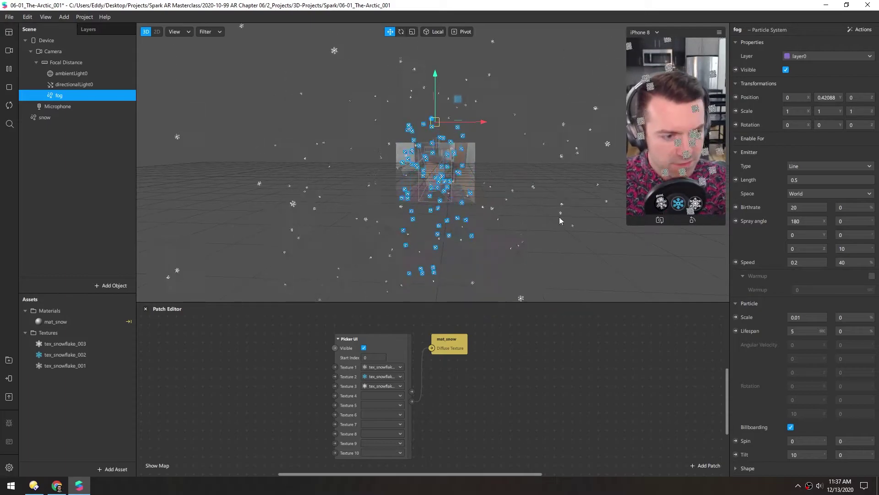
Step: Set the fog particles' tilt to 0 with a random variation of 999
scroll(754, 368, down, 3)
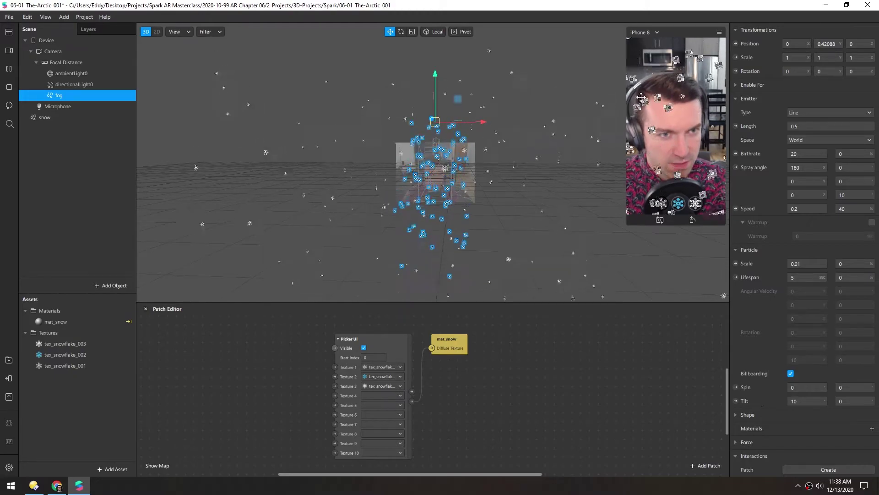
double_click(807, 401)
text(0)
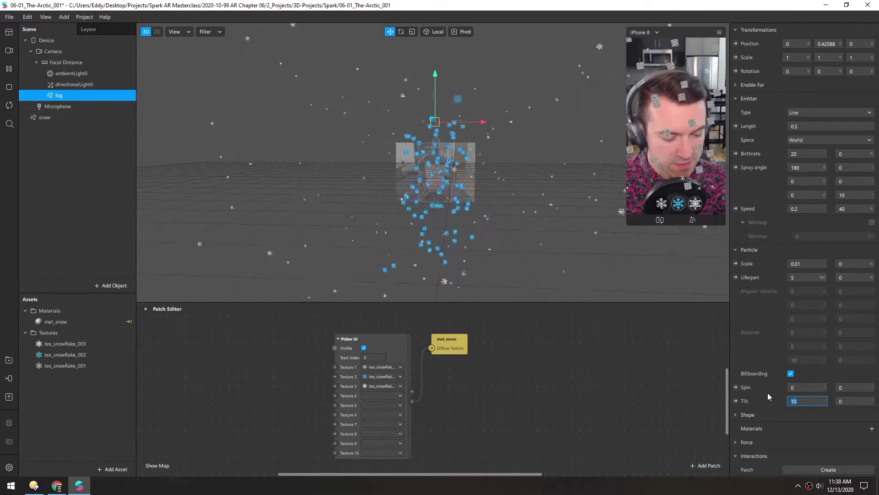
key(Tab)
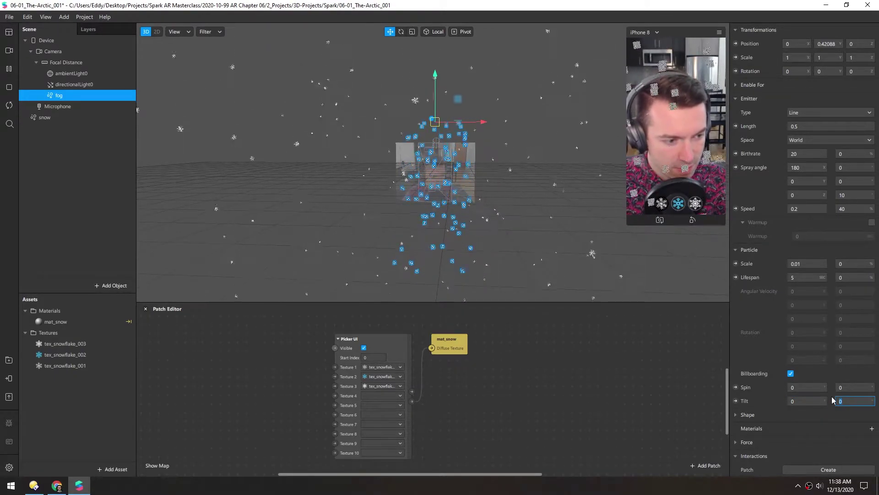
text(999)
key(Return)
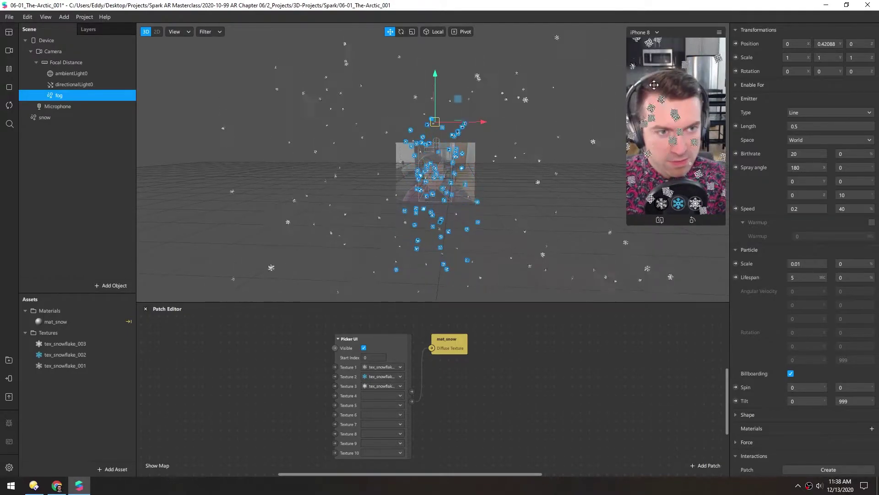
Step: Create a new material for the fog particle system, named mat_fog, with the Flat shader type
click(873, 429)
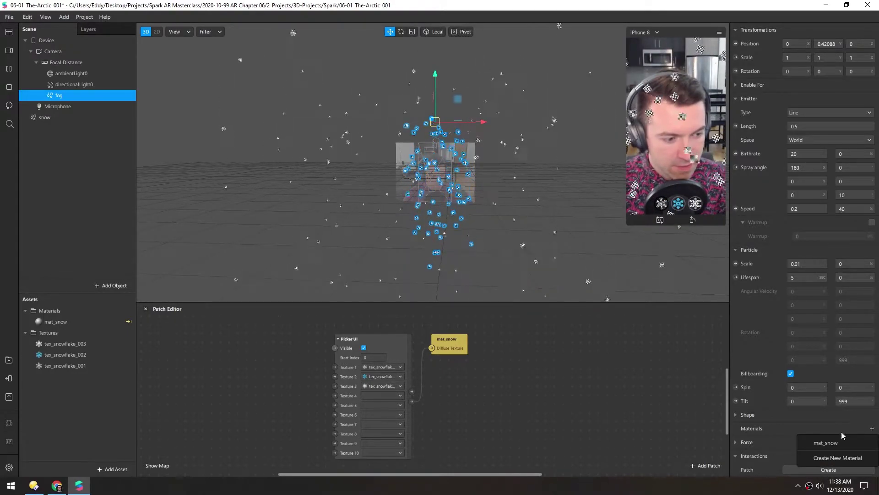
click(804, 458)
click(778, 444)
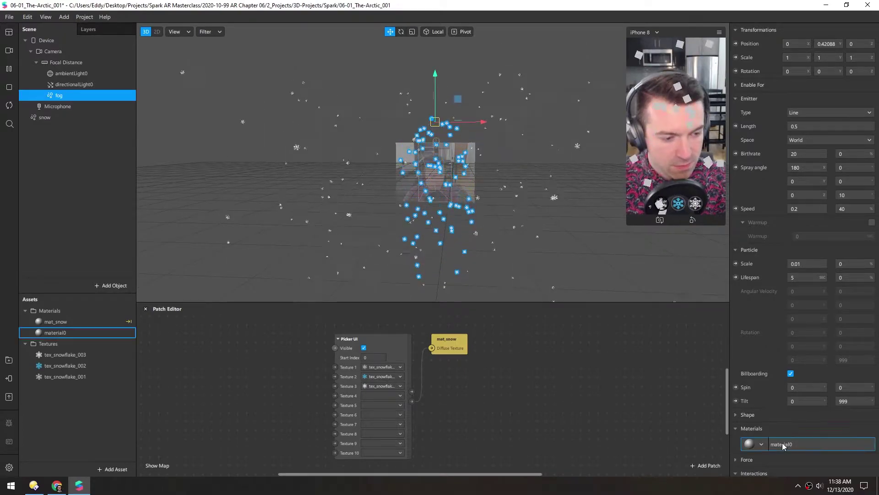
double_click(745, 29)
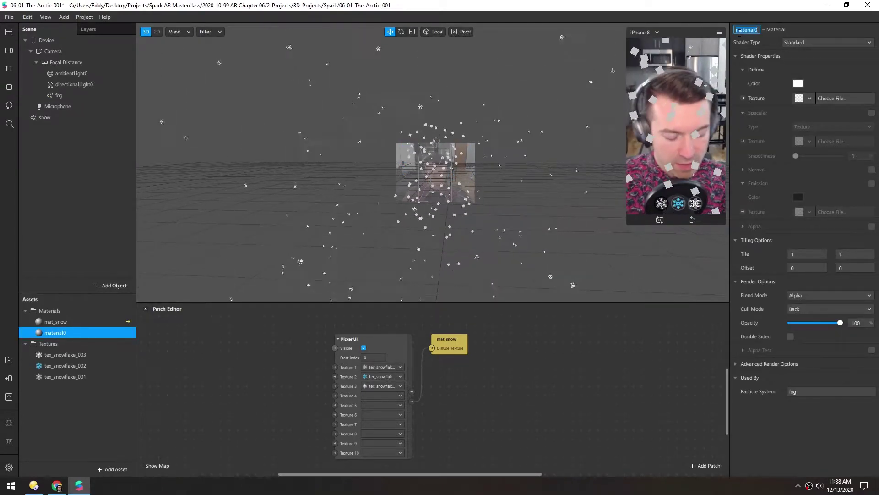
text(mat_fog)
key(Return)
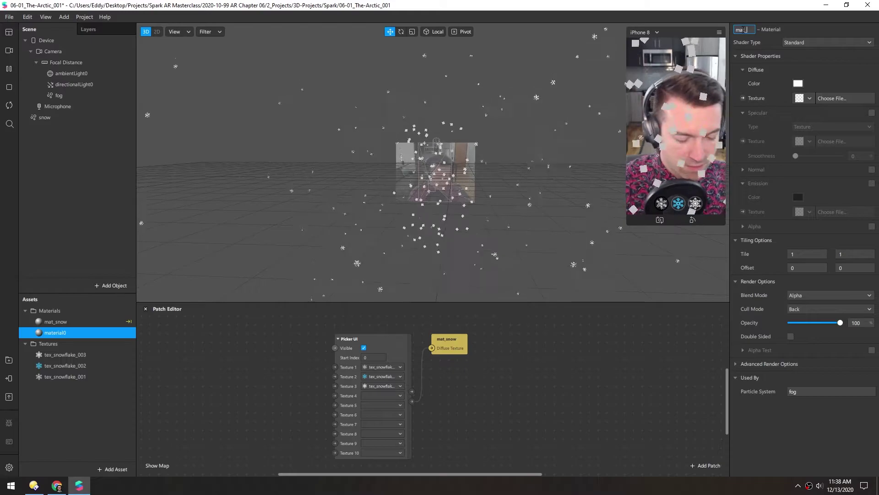
click(797, 42)
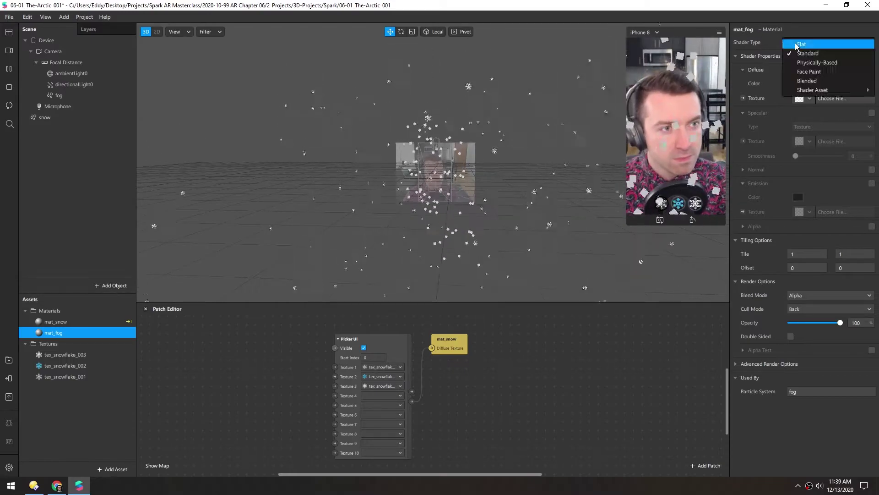
click(801, 46)
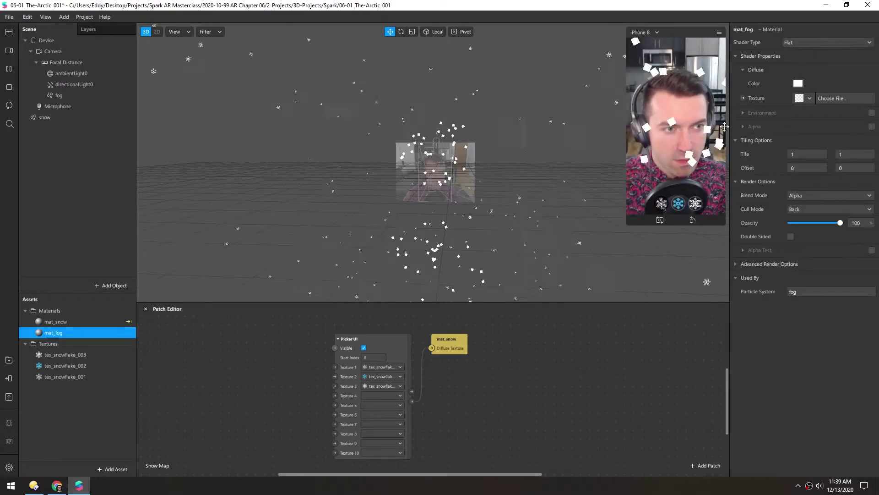
Step: Import tex_smoke.png from the file manager's Fog textures folder into the project's assets
click(36, 487)
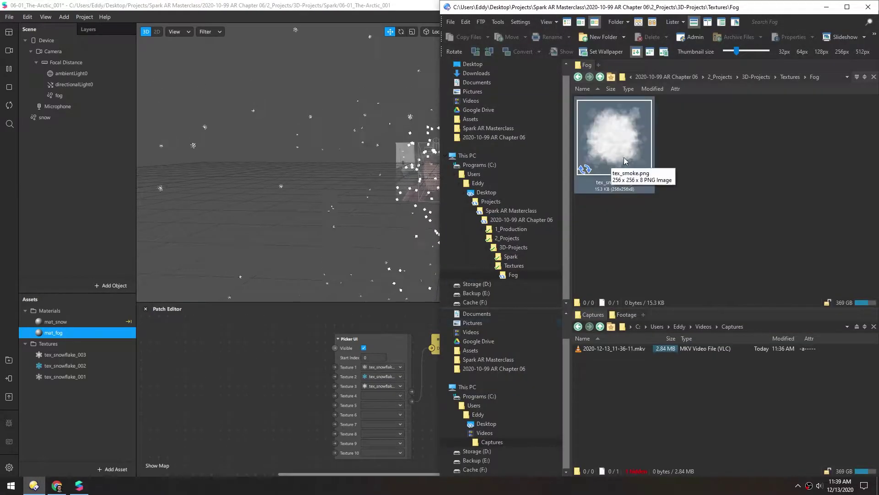
drag(602, 142, 84, 408)
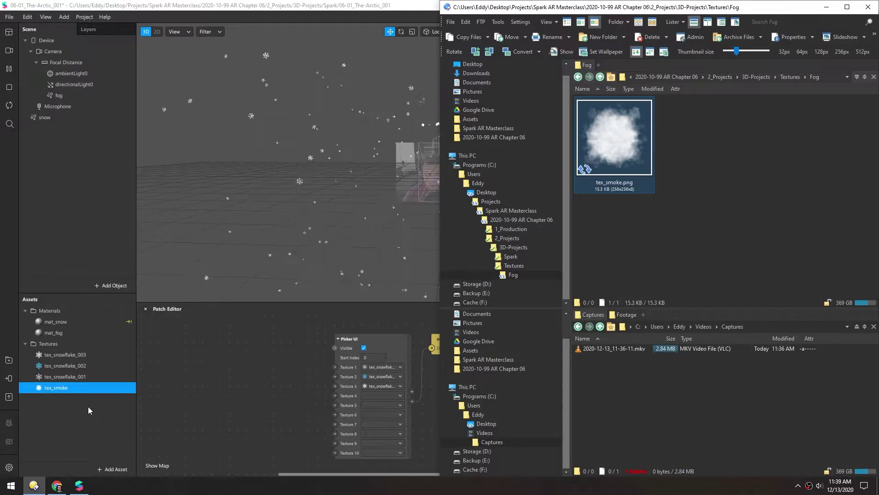
Step: Give the mat_fog material the tex_smoke texture, the Screen blend mode and 23% opacity
click(51, 333)
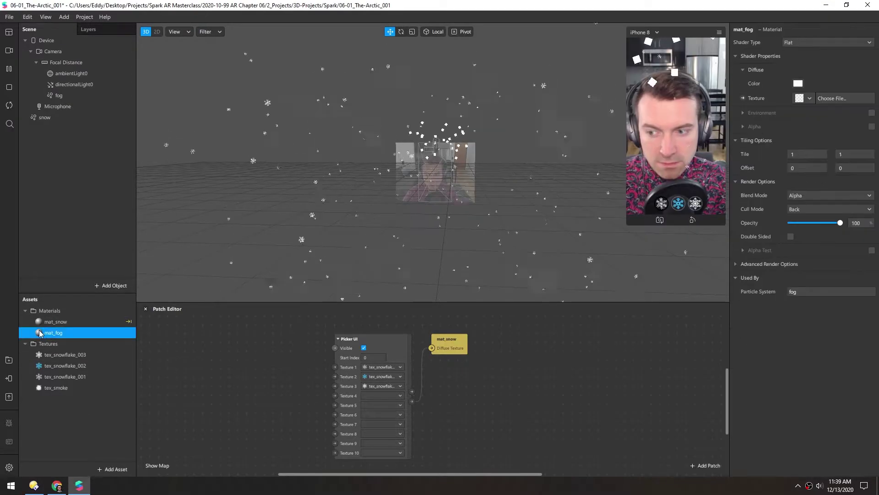
click(810, 98)
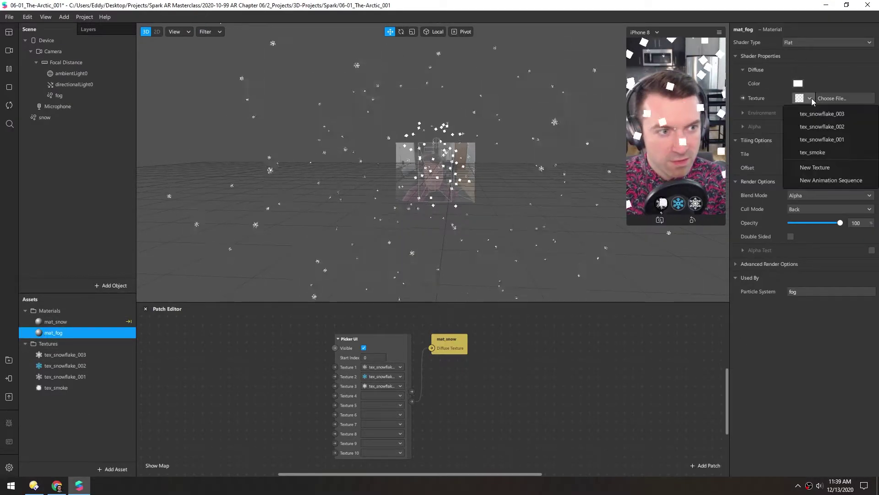
click(818, 153)
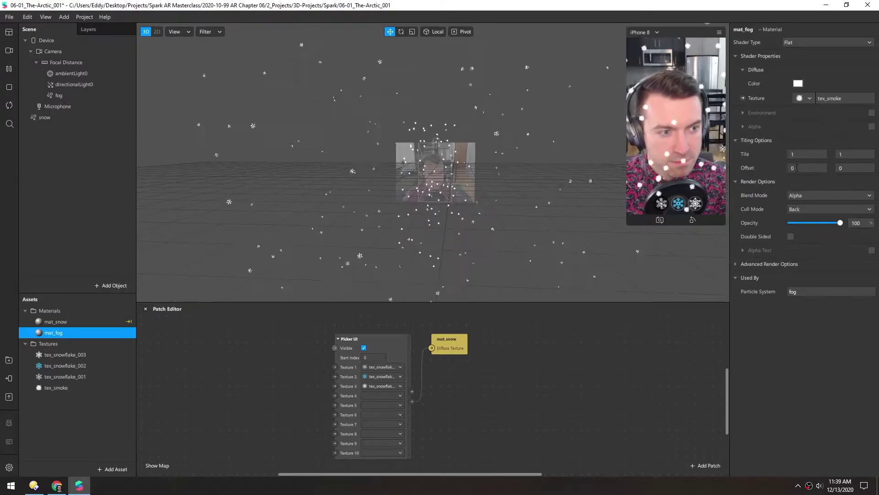
click(798, 196)
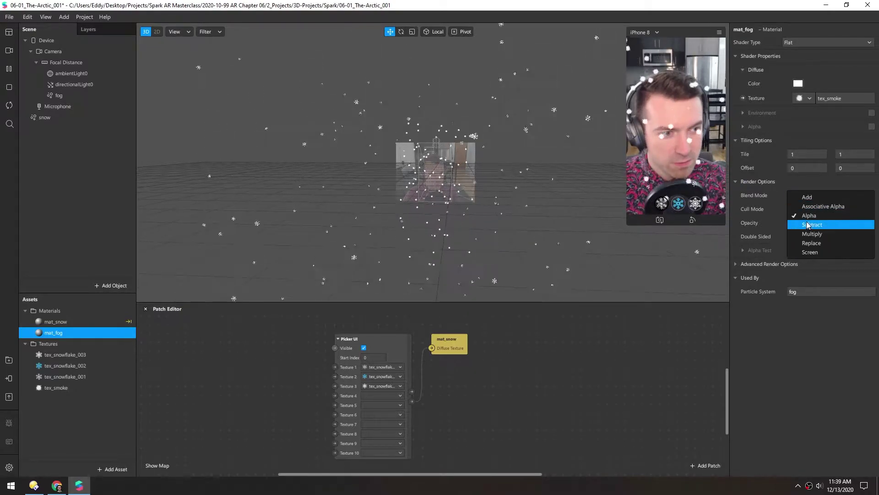
click(810, 252)
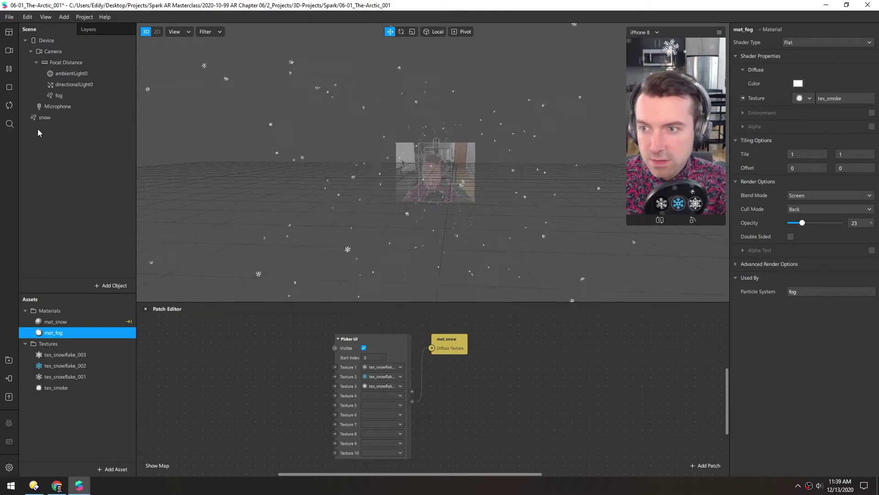
Step: Set the particle scale of the fog particle system to 0.2
click(53, 96)
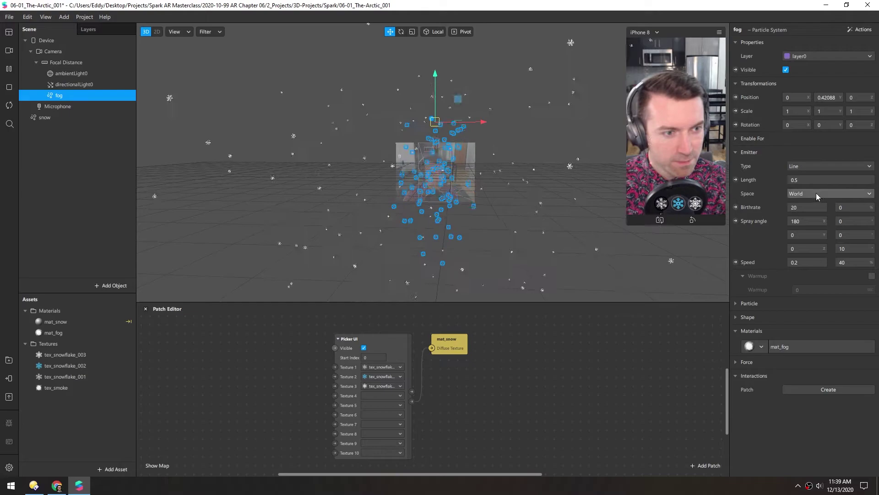
click(736, 304)
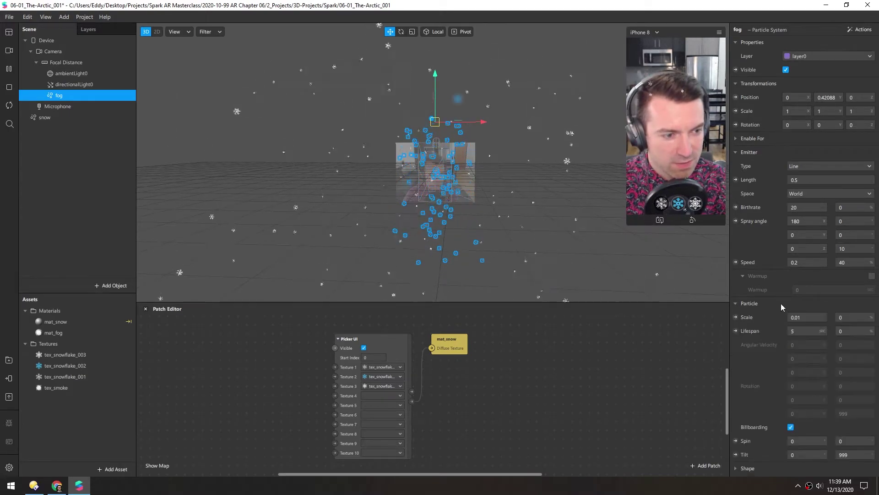
key(Return)
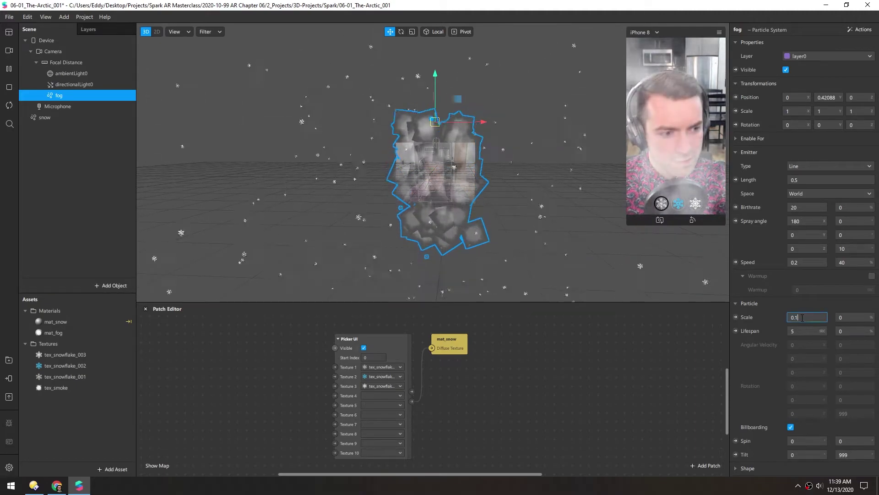
click(803, 317)
text(0.2)
key(Return)
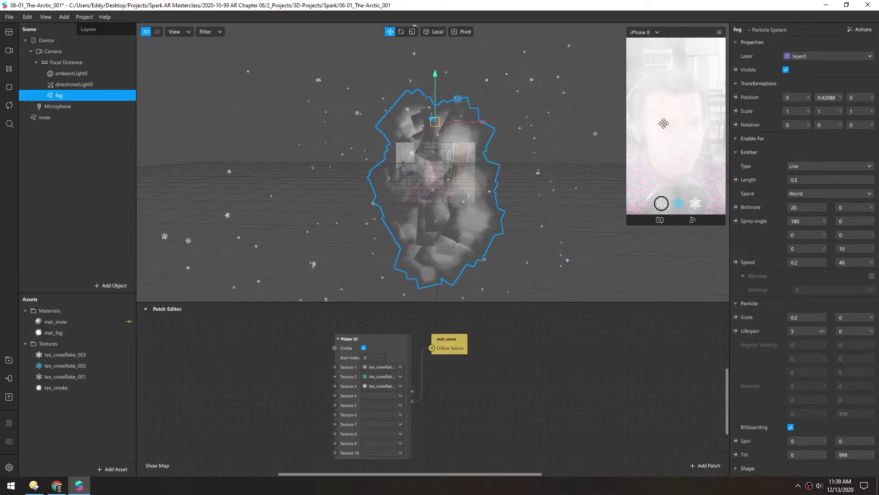
Step: Set the birthrate of the fog emitter to 5
drag(796, 208, 778, 230)
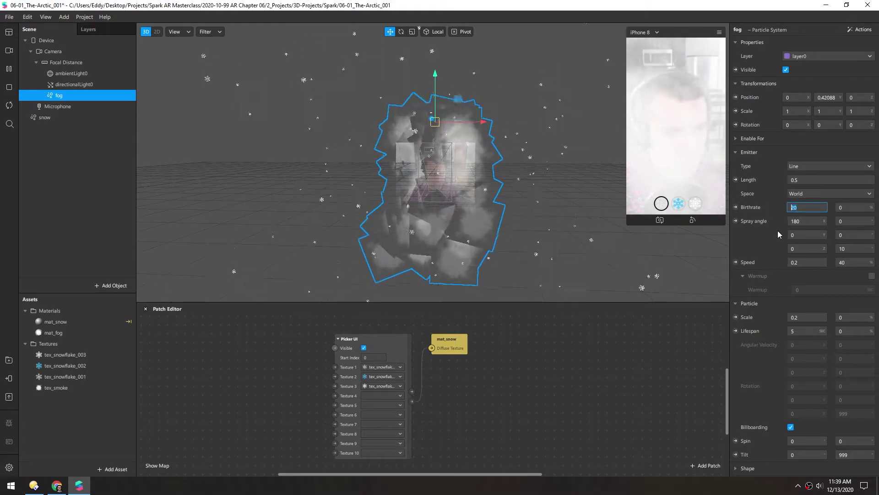
text(5)
key(Return)
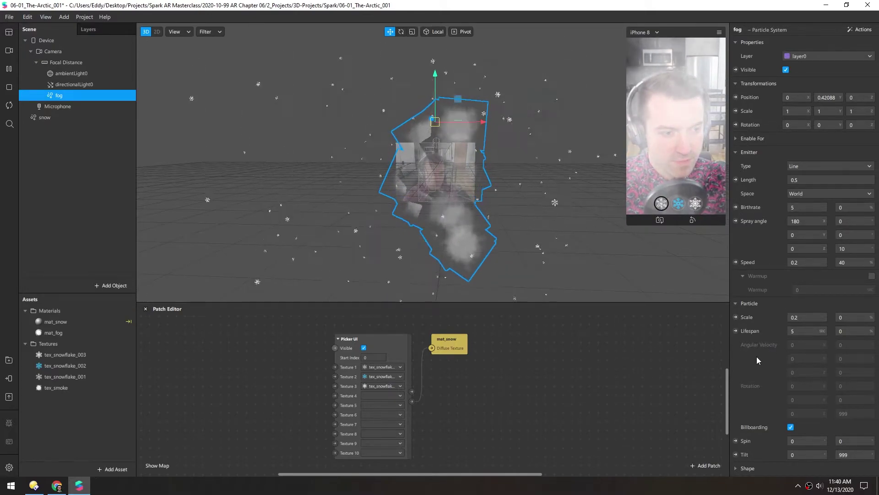
Step: Lower the opacity of the fog particle system's mat_fog material to 4%
scroll(756, 356, down, 3)
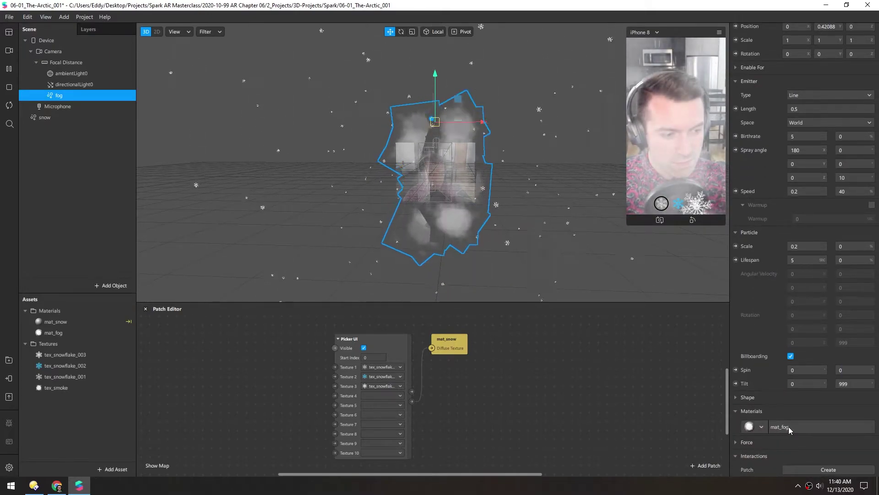
click(790, 426)
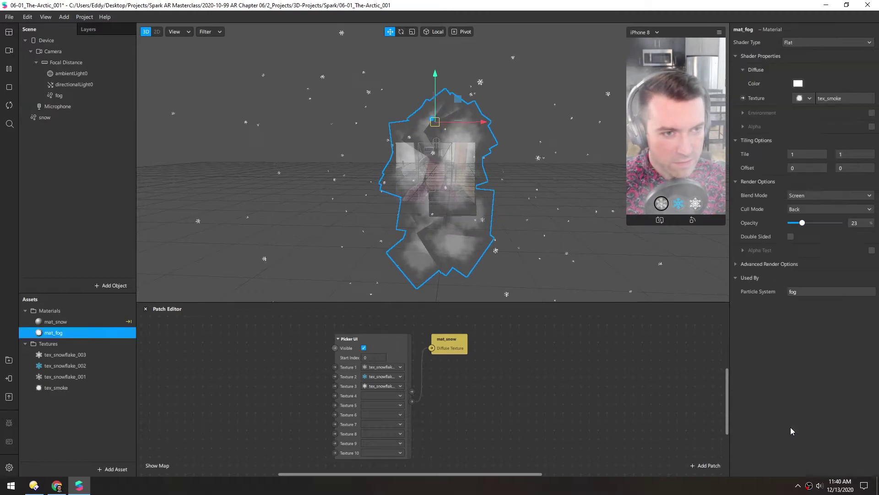
click(802, 223)
drag(802, 225, 794, 224)
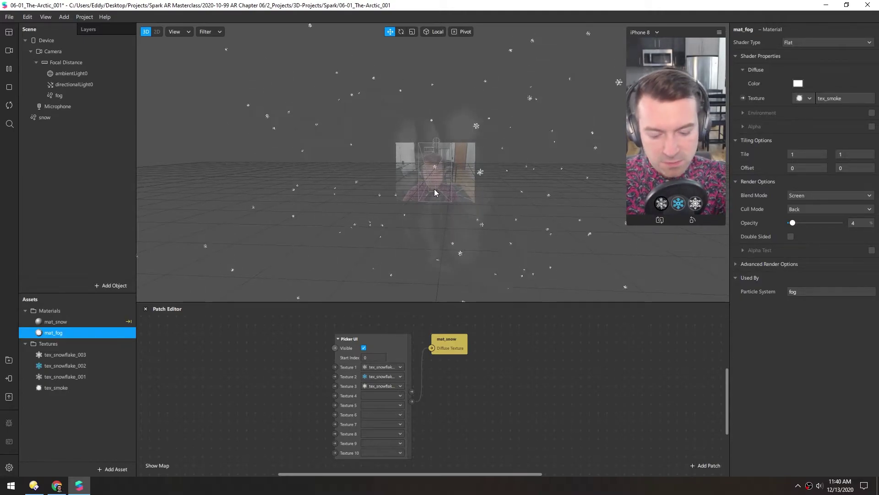
Step: Examine how the fog particles overlap in the 3D scene from several angles, comparing them with the snow particle system
scroll(435, 183, up, 5)
drag(427, 180, 400, 164)
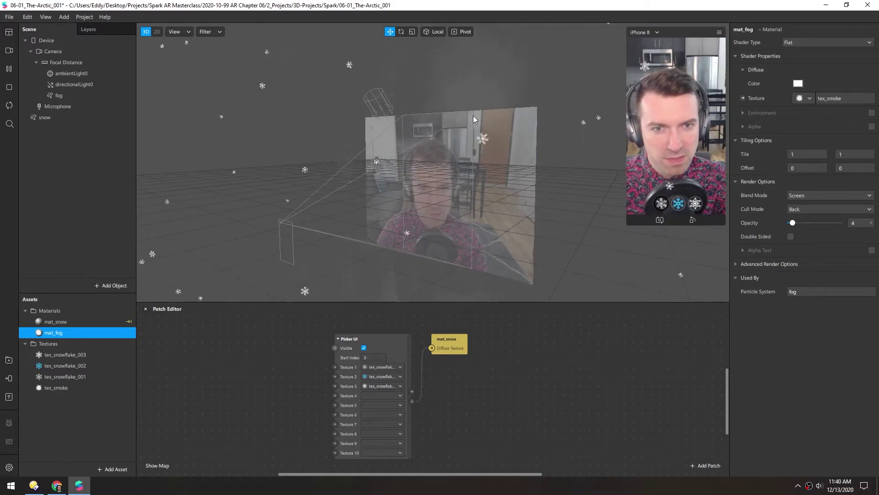
drag(473, 118, 381, 216)
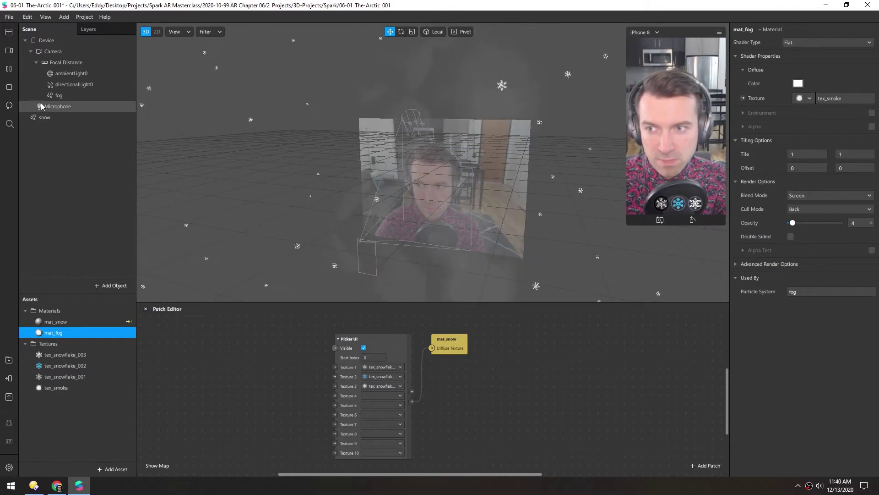
click(50, 95)
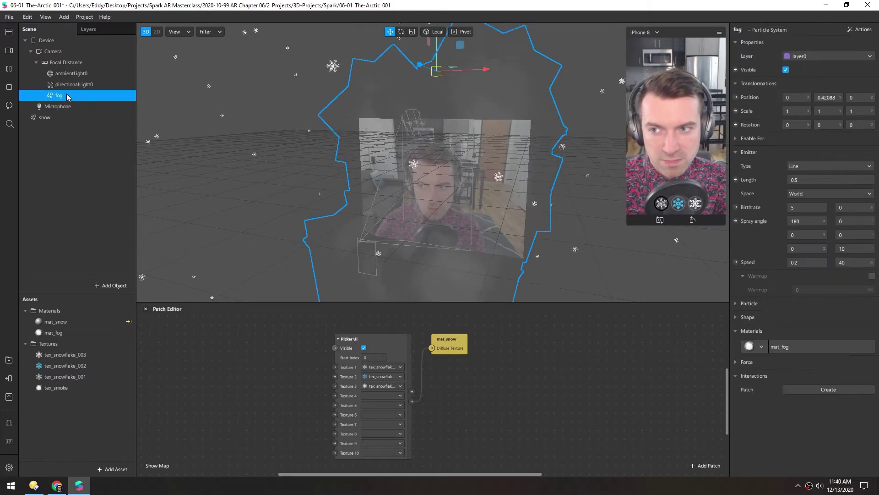
click(40, 119)
drag(487, 145, 339, 183)
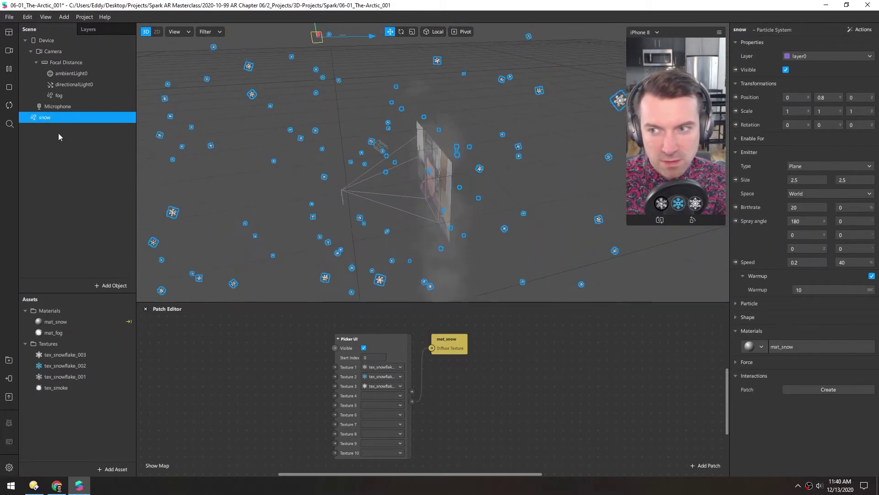
click(53, 106)
double_click(59, 95)
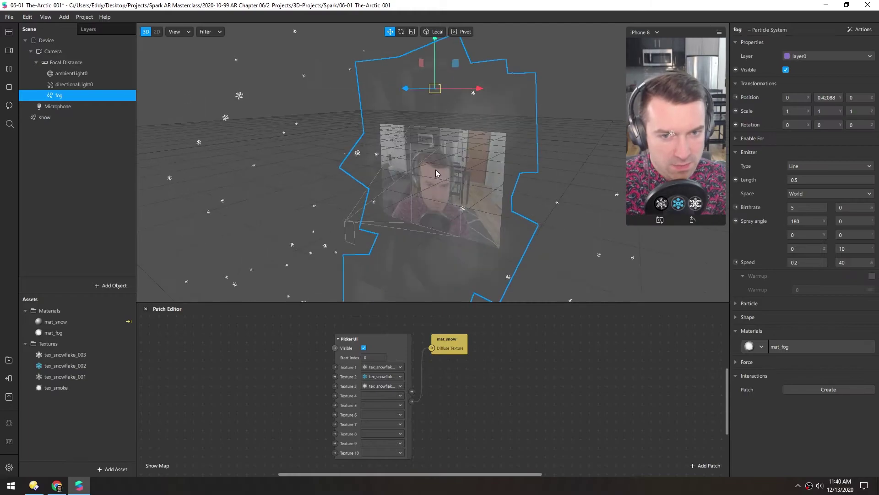
scroll(436, 170, up, 4)
mouse_move(434, 167)
mouse_down()
mouse_move(155, 156)
mouse_move(370, 107)
mouse_move(351, 180)
mouse_move(369, 164)
mouse_move(348, 147)
mouse_move(371, 151)
mouse_move(355, 187)
mouse_move(411, 135)
mouse_move(489, 240)
mouse_move(379, 177)
mouse_move(447, 175)
mouse_move(427, 219)
mouse_move(428, 175)
mouse_up()
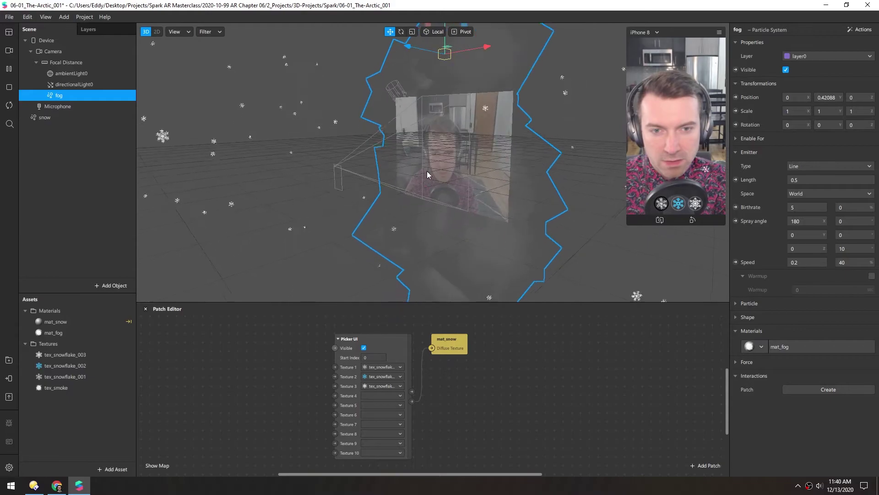
Step: Disable Use Depth Test and Write to Depth Buffer for mat_fog and check the fog blending in the scene
click(809, 347)
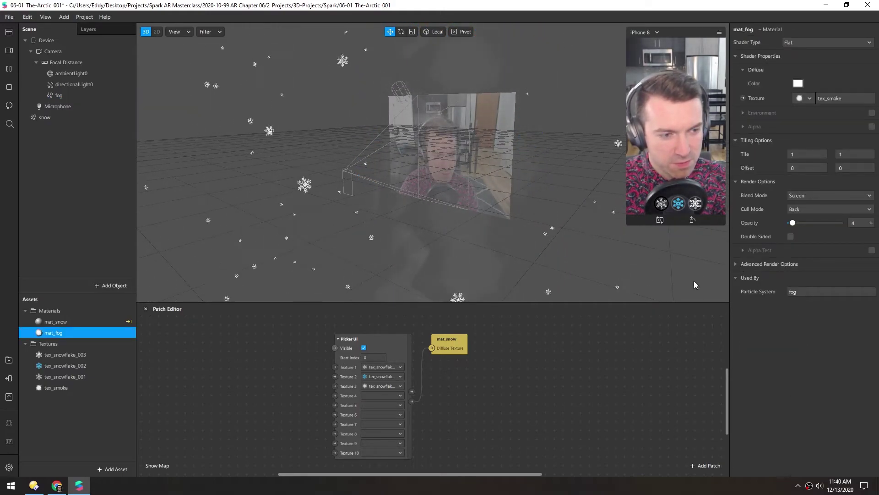
click(751, 264)
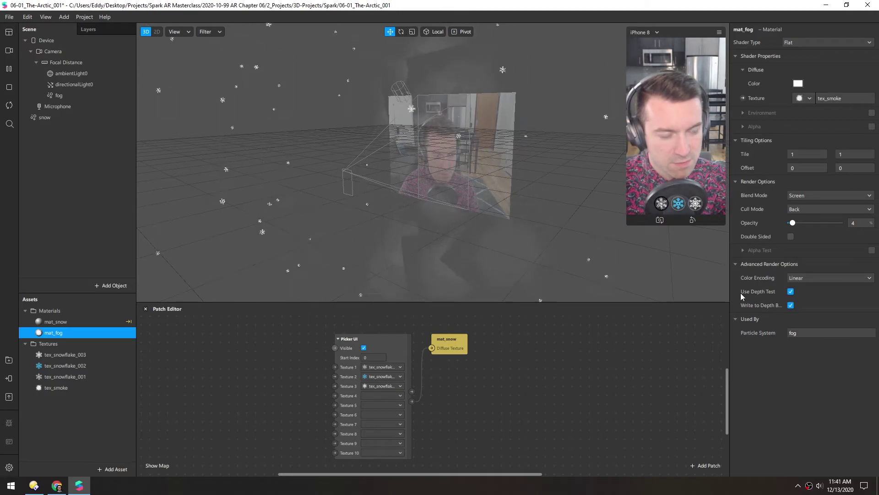
click(790, 291)
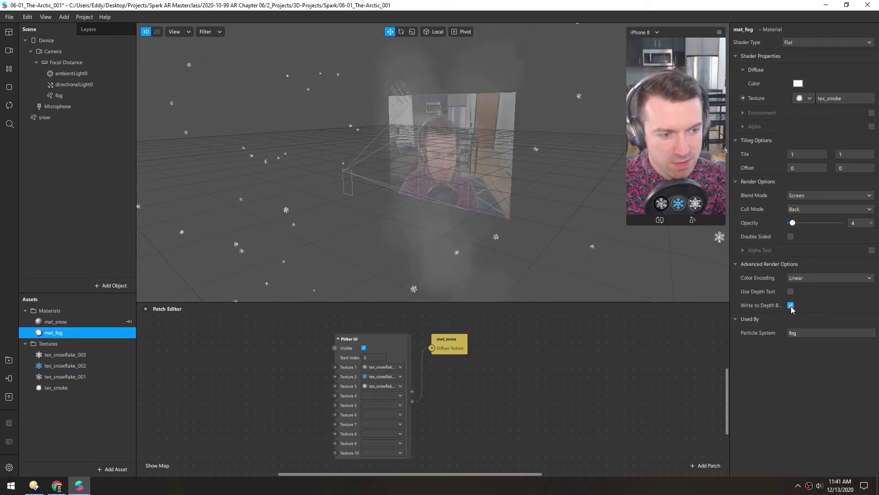
click(791, 305)
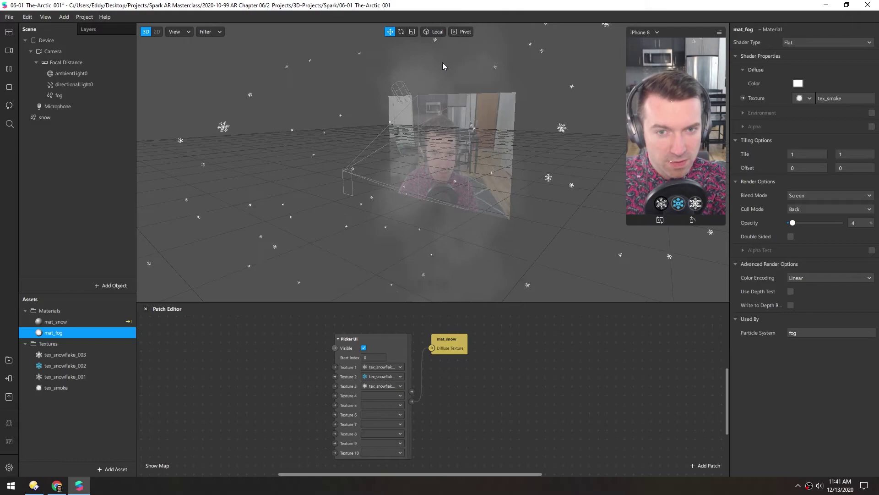
alt+drag(404, 137, 481, 142)
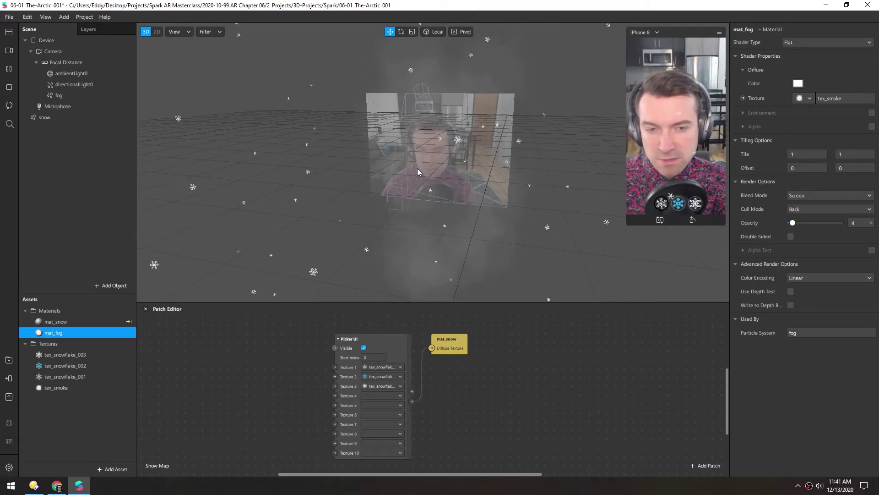
drag(433, 109, 425, 133)
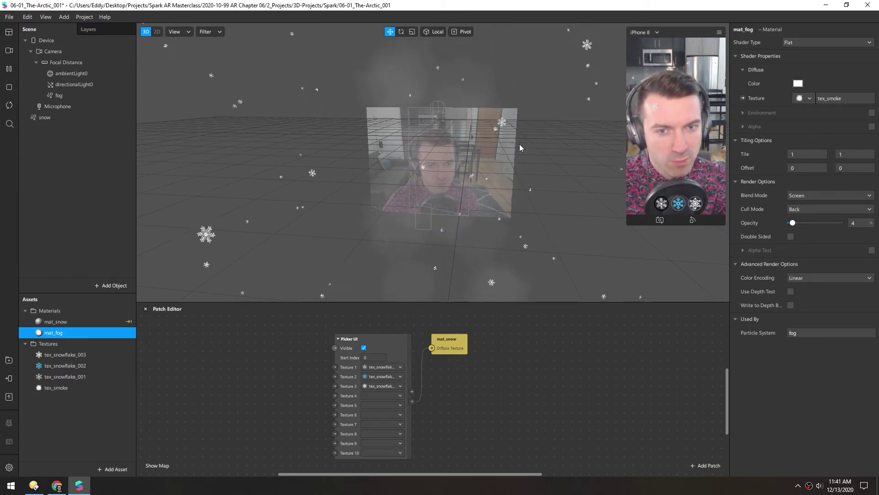